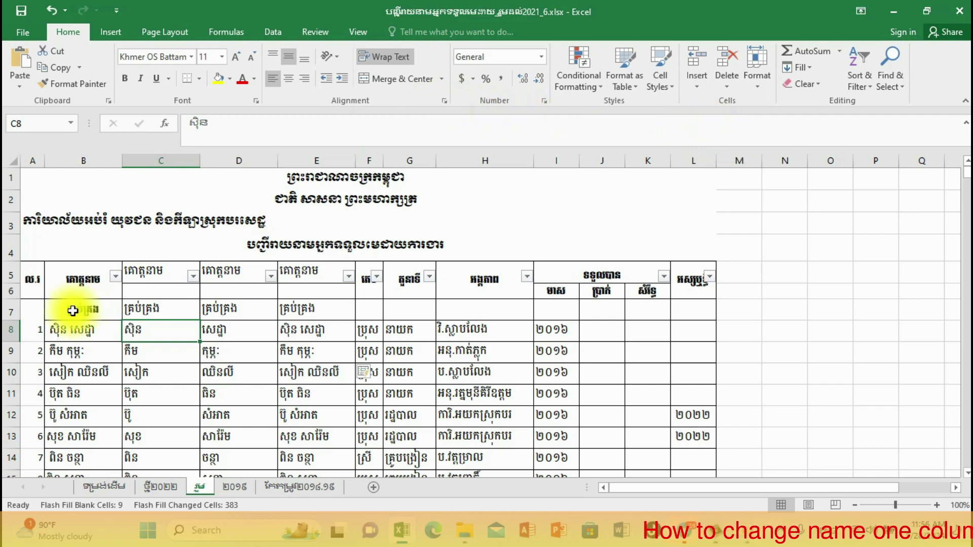
- Compare the first full names in column B with row 8's split and recombined names
{"action": "left_click", "coordinate": [67, 328]}
{"action": "left_click_drag", "start_coordinate": [68, 330], "coordinate": [89, 388]}
{"action": "left_click", "coordinate": [147, 329]}
{"action": "left_click_drag", "start_coordinate": [147, 328], "coordinate": [214, 329]}
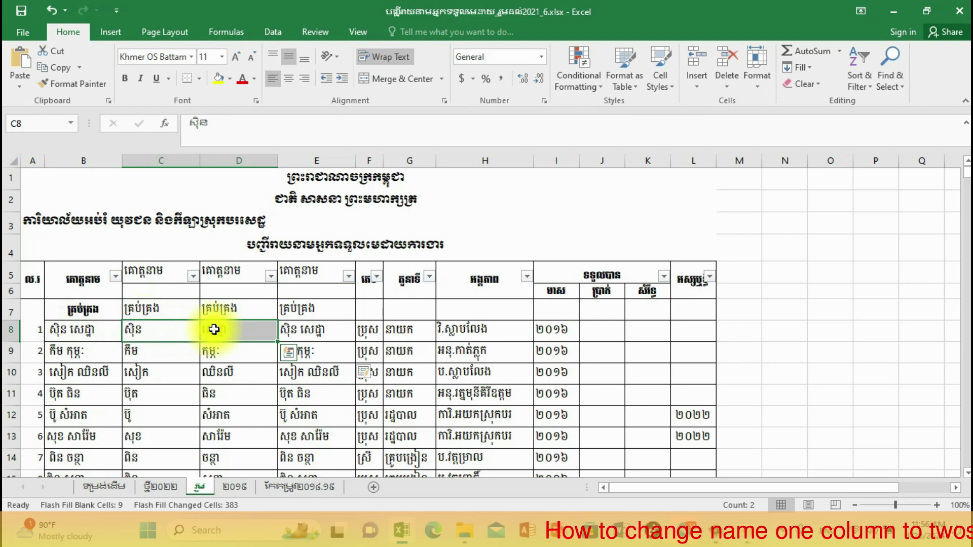
{"action": "left_click", "coordinate": [309, 336]}
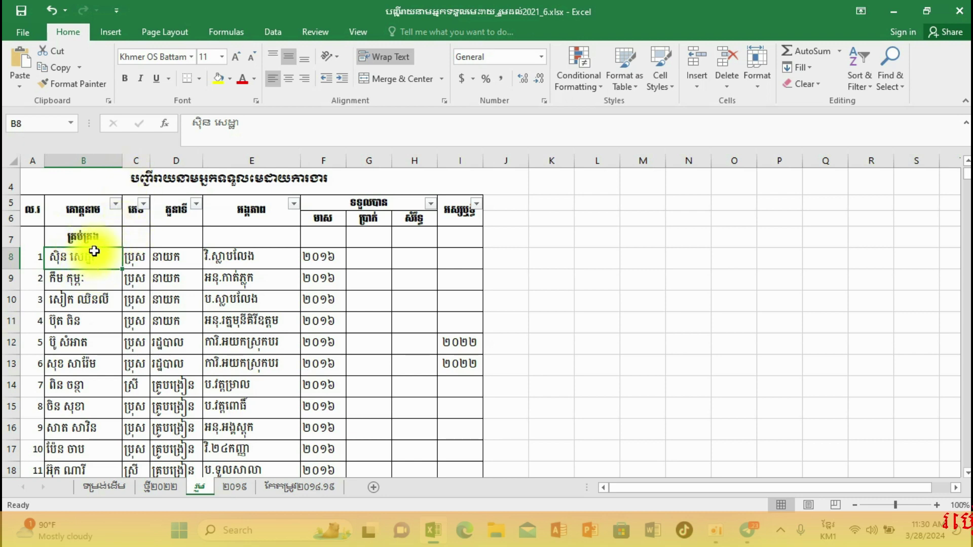
- Insert two blank columns at column C, then select C8 for the first name
{"action": "left_click", "coordinate": [138, 161]}
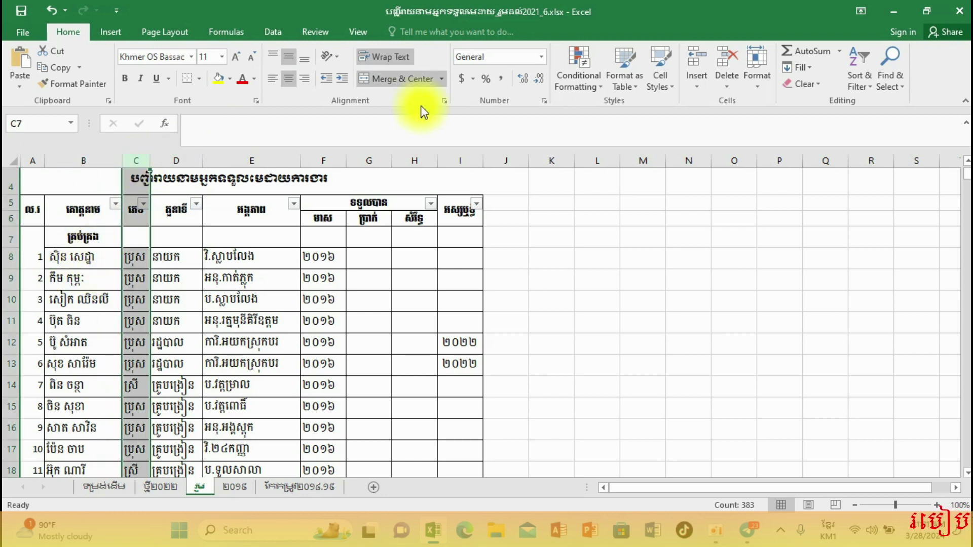
{"action": "left_click", "coordinate": [694, 58]}
{"action": "left_click", "coordinate": [695, 59]}
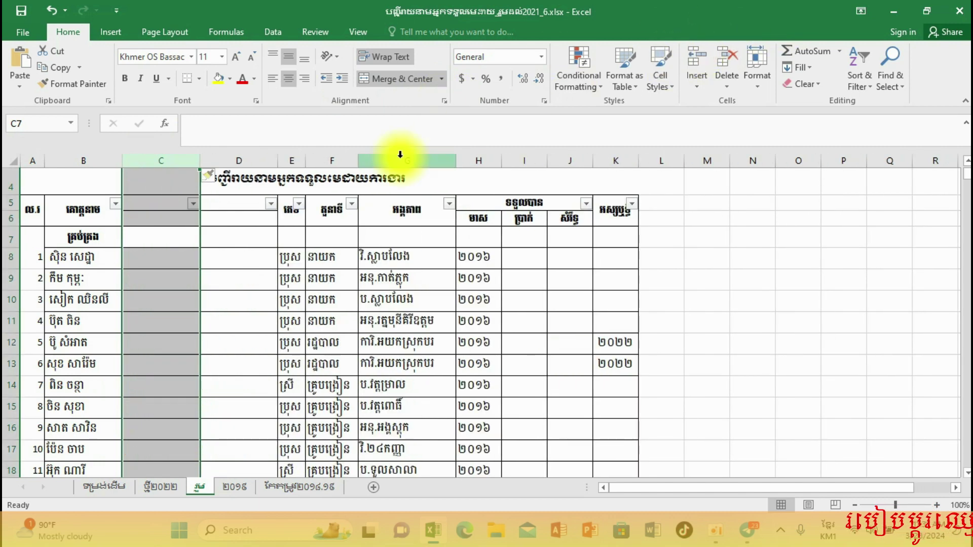
{"action": "left_click", "coordinate": [192, 255]}
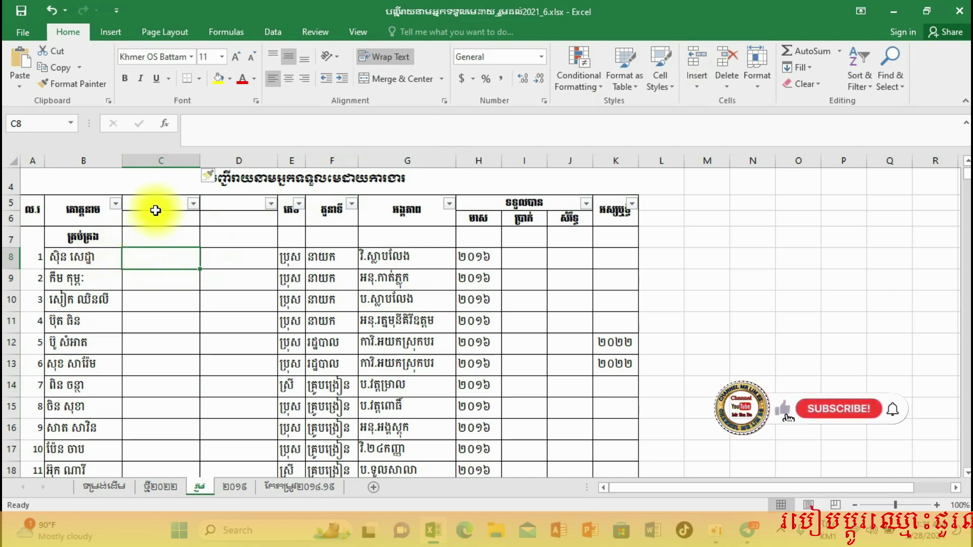
{"action": "left_click", "coordinate": [133, 205]}
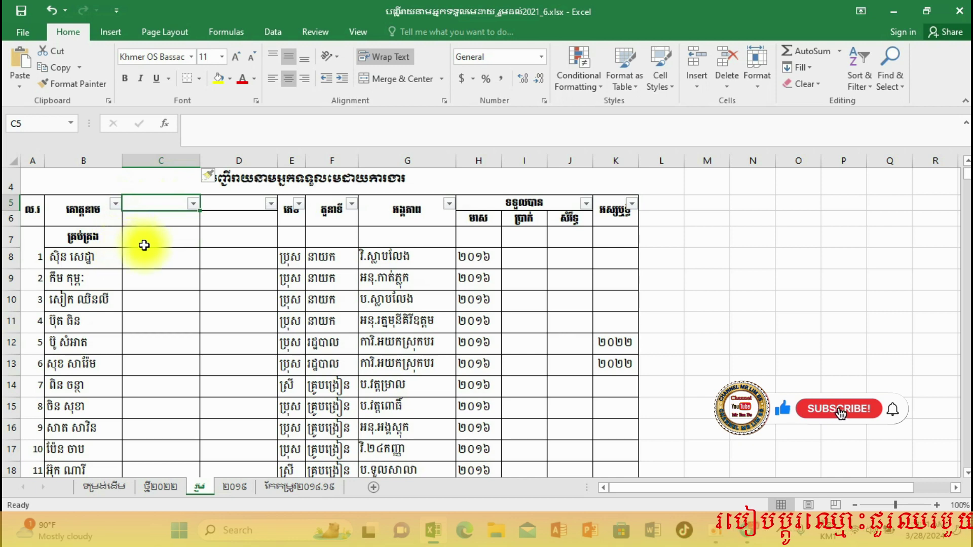
{"action": "left_click", "coordinate": [92, 264]}
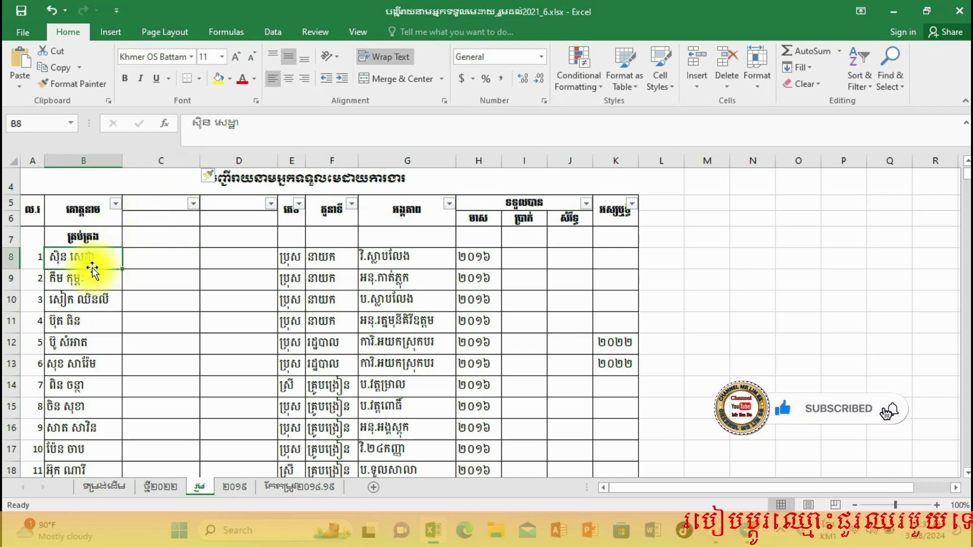
{"action": "left_click", "coordinate": [142, 264]}
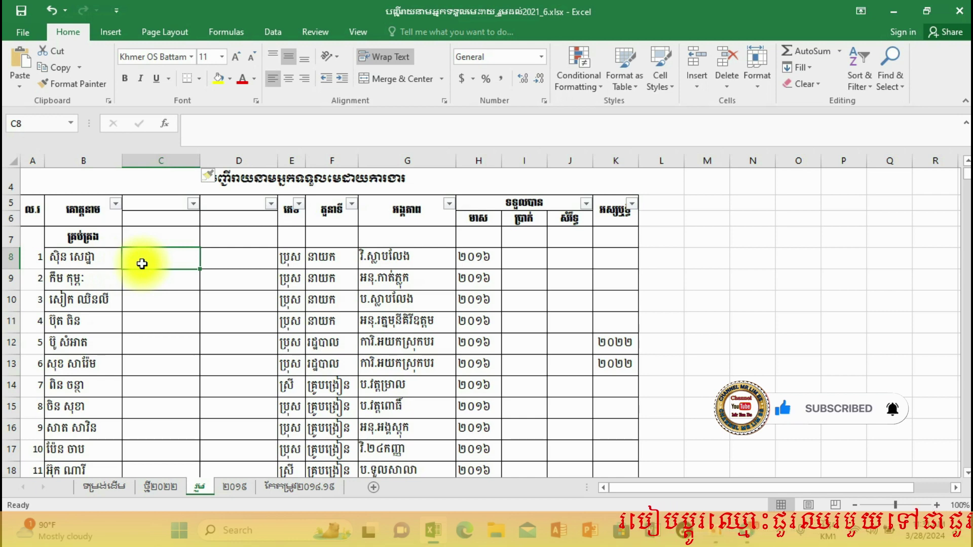
- Enter row 8's first name in C8 and its surname in D8 as examples
{"action": "type", "text": "ស៊ិន"}
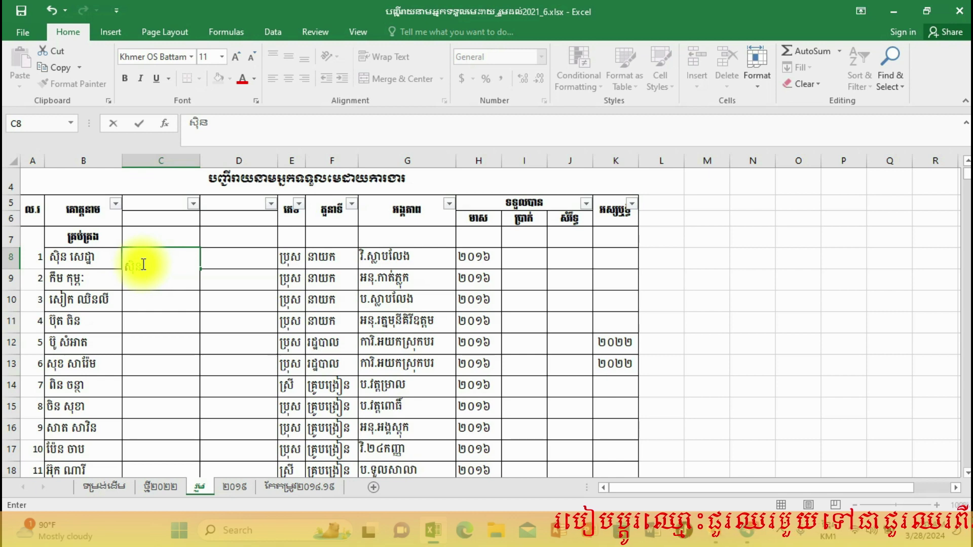
{"action": "left_click", "coordinate": [247, 257]}
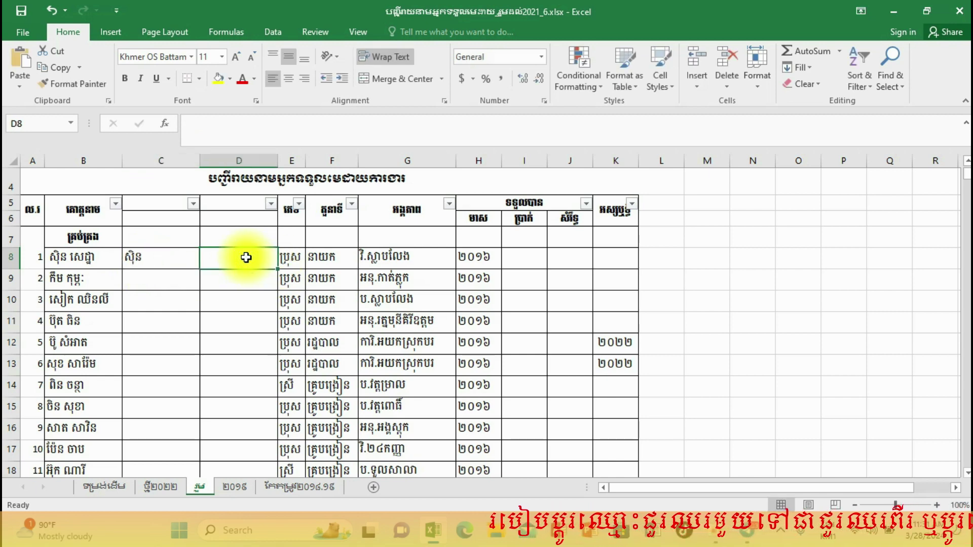
{"action": "type", "text": "សេដ្ឋ"}
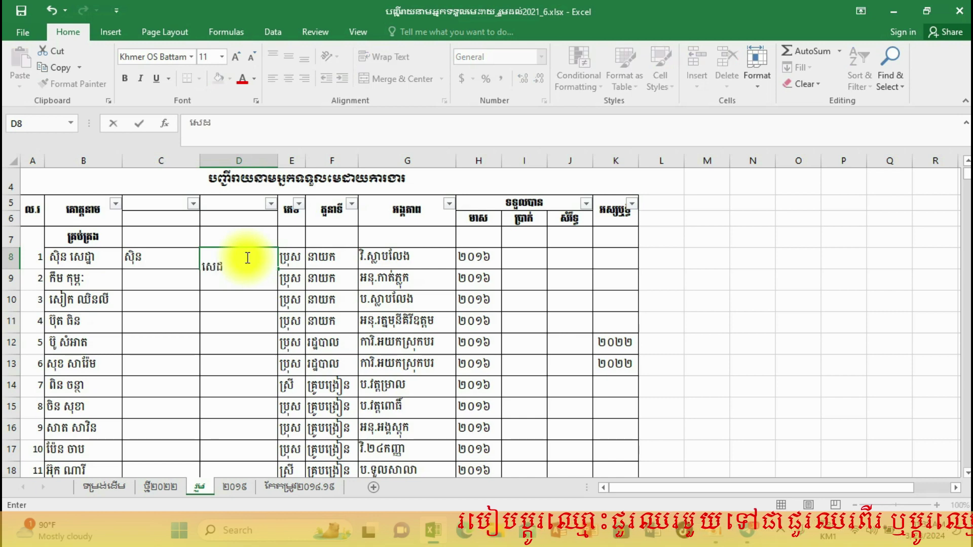
{"action": "type", "text": "ា"}
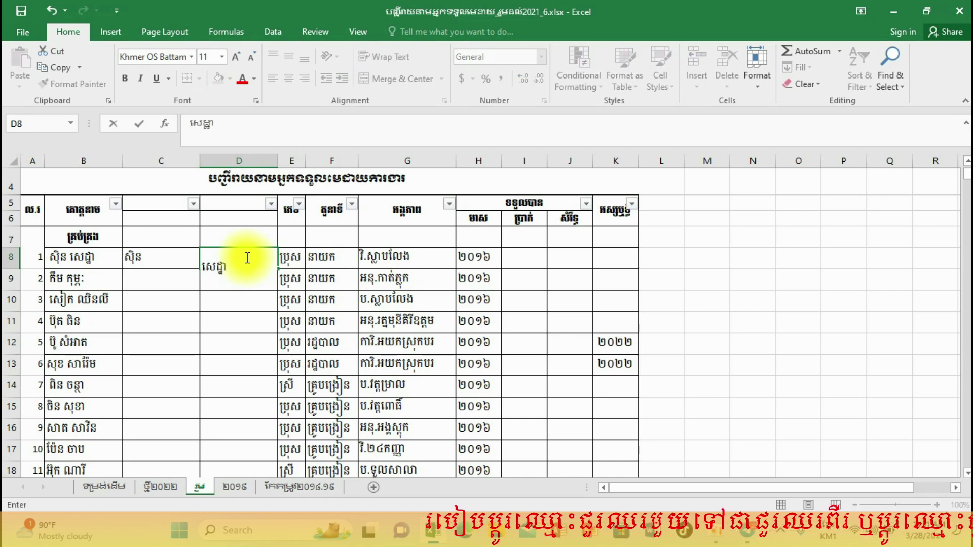
{"action": "left_click", "coordinate": [179, 292]}
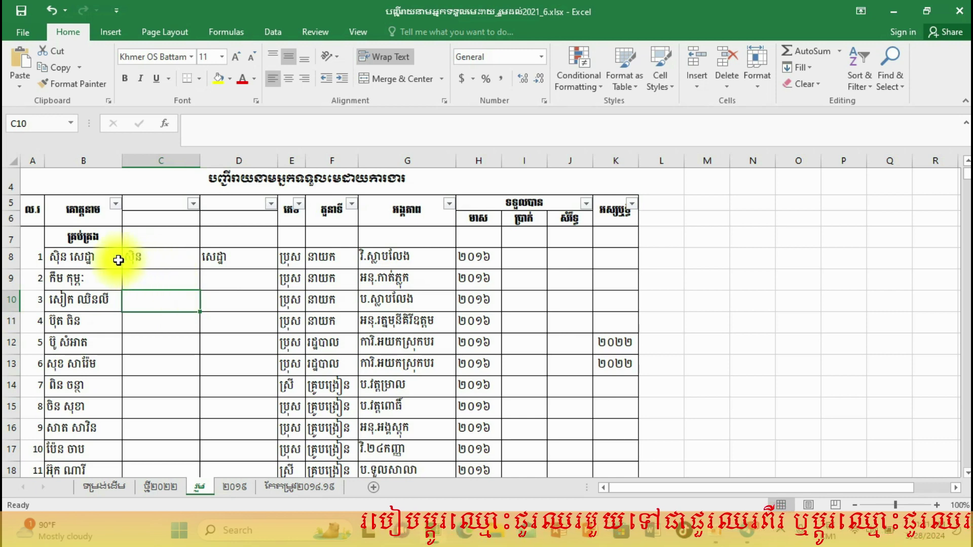
- Flash Fill column C from the C8 example with every first name, changing 383 cells
{"action": "left_click", "coordinate": [136, 256]}
{"action": "type", "text": "ស៊ិន"}
{"action": "left_click_drag", "start_coordinate": [135, 256], "coordinate": [228, 263]}
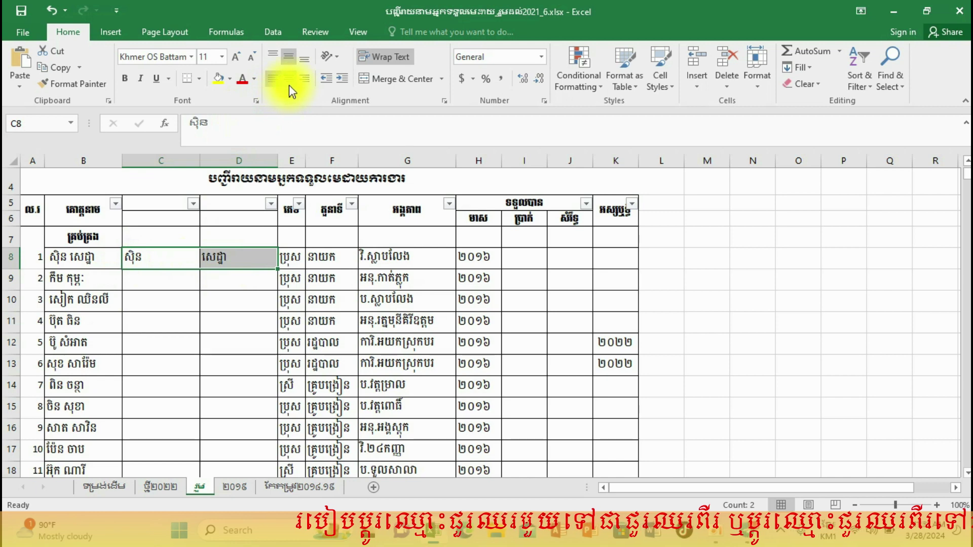
{"action": "left_click", "coordinate": [153, 257]}
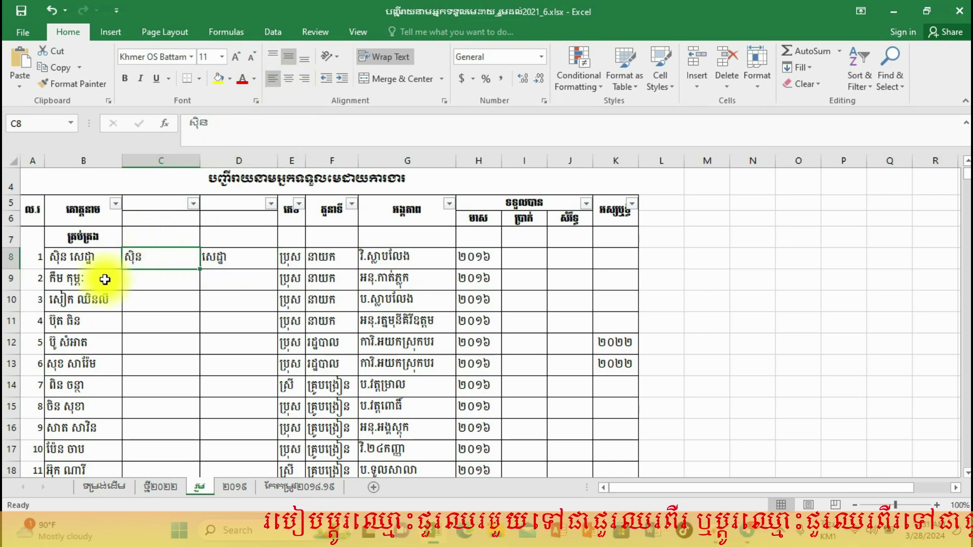
{"action": "left_click", "coordinate": [63, 284]}
{"action": "mouse_move", "coordinate": [64, 284]}
{"action": "left_mouse_down"}
{"action": "mouse_move", "coordinate": [54, 402]}
{"action": "mouse_move", "coordinate": [69, 299]}
{"action": "left_mouse_up"}
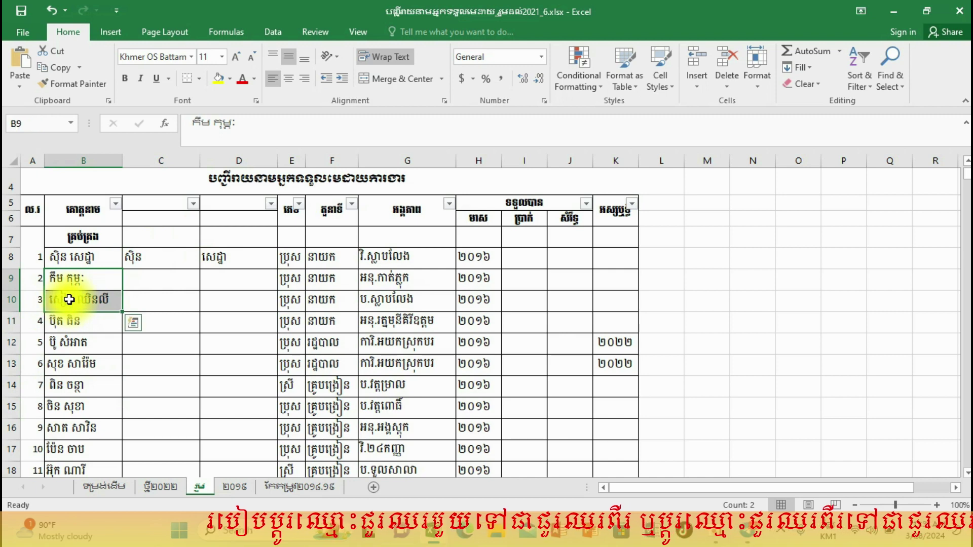
{"action": "left_click", "coordinate": [148, 276]}
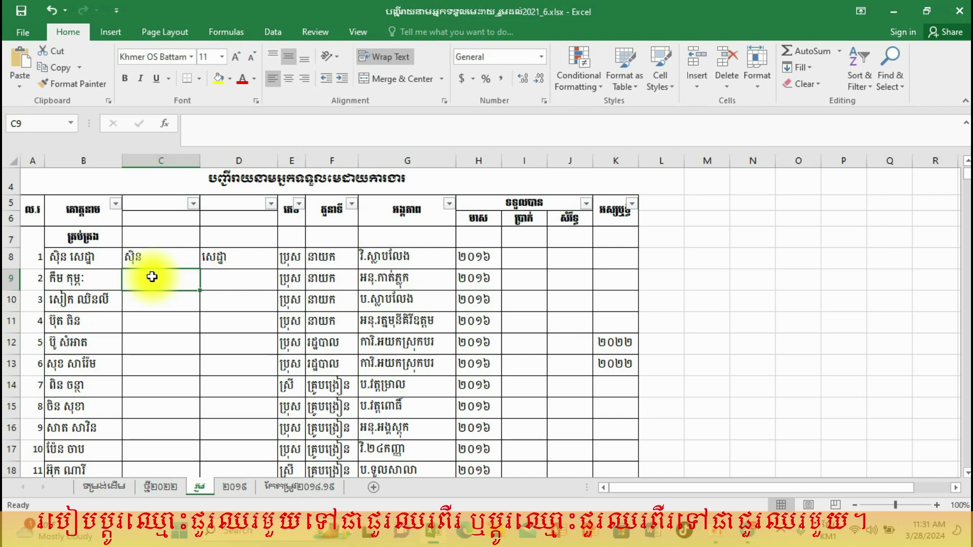
{"action": "key", "text": "ctrl+e"}
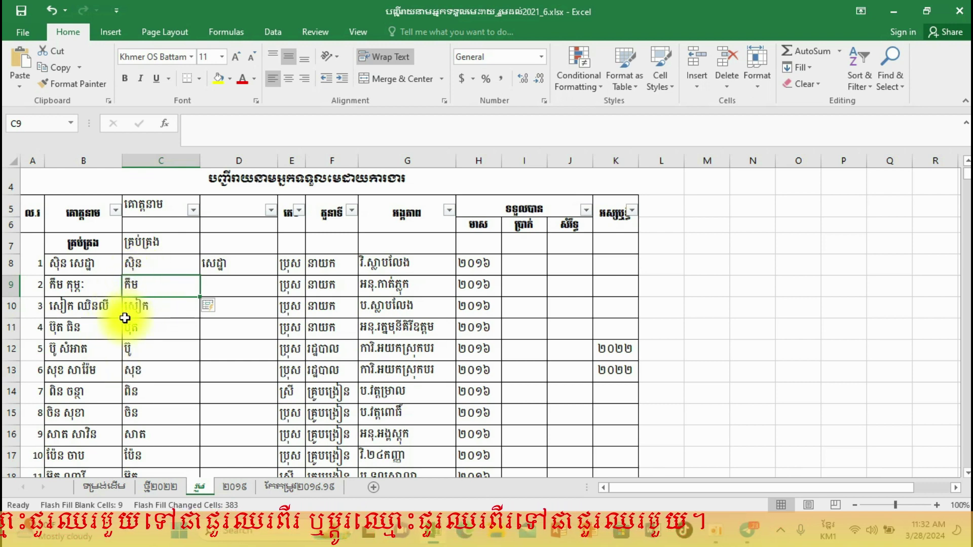
{"action": "left_click", "coordinate": [231, 294]}
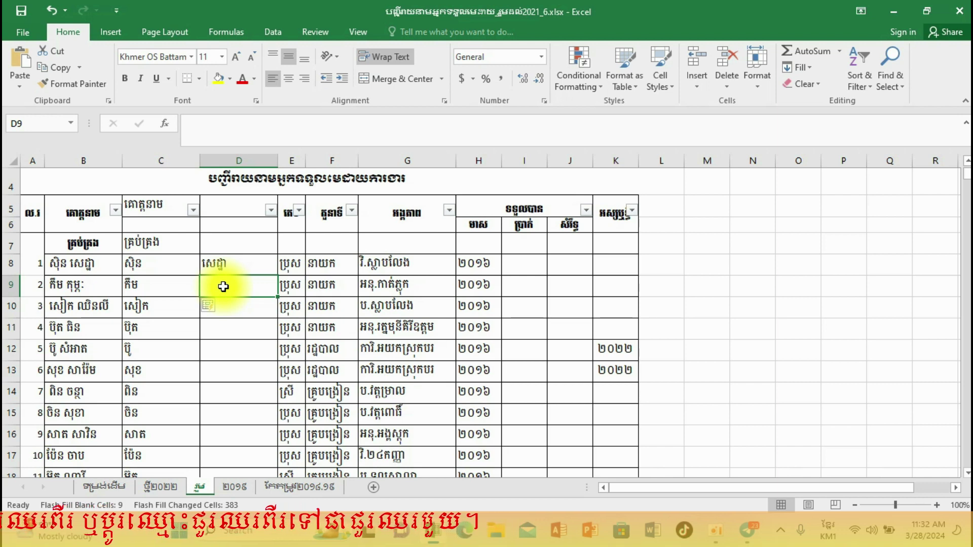
- Flash Fill surnames down column D and select the filled cells to check them
{"action": "key", "text": "ctrl+e"}
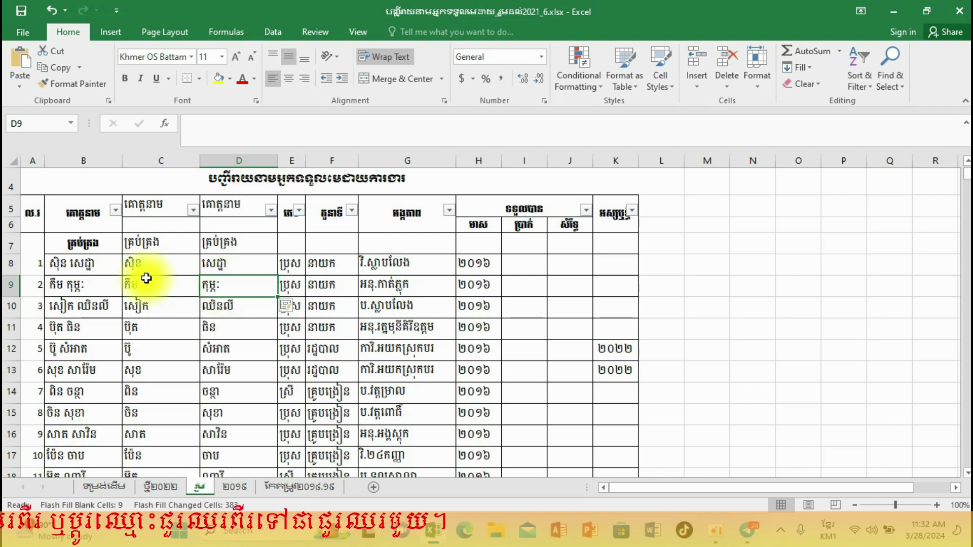
{"action": "left_click_drag", "start_coordinate": [164, 278], "coordinate": [84, 377]}
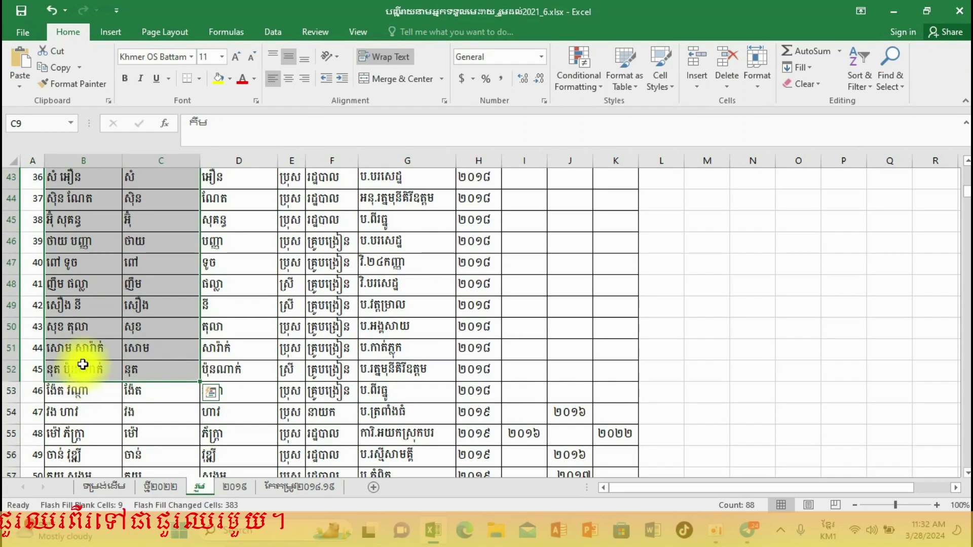
{"action": "left_click", "coordinate": [81, 368]}
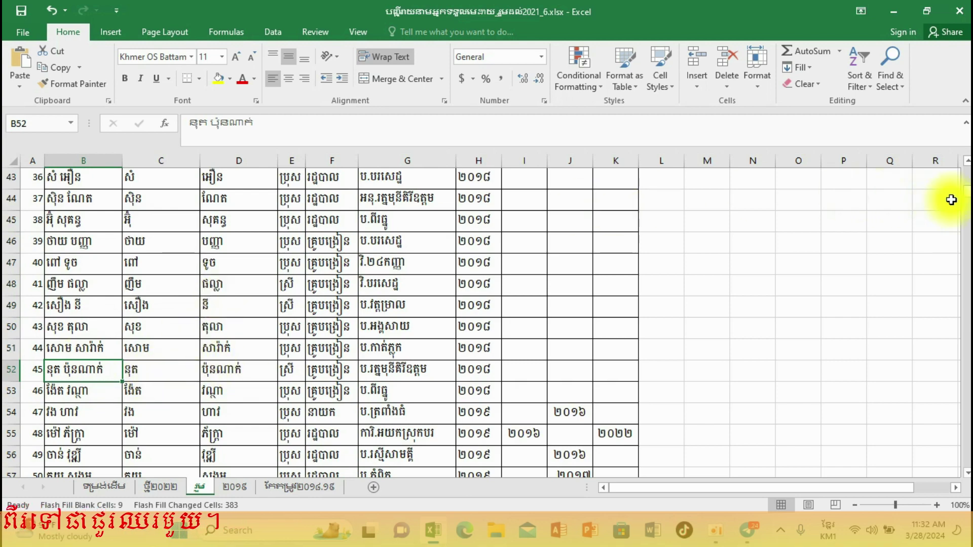
{"action": "left_click_drag", "start_coordinate": [966, 192], "coordinate": [969, 174]}
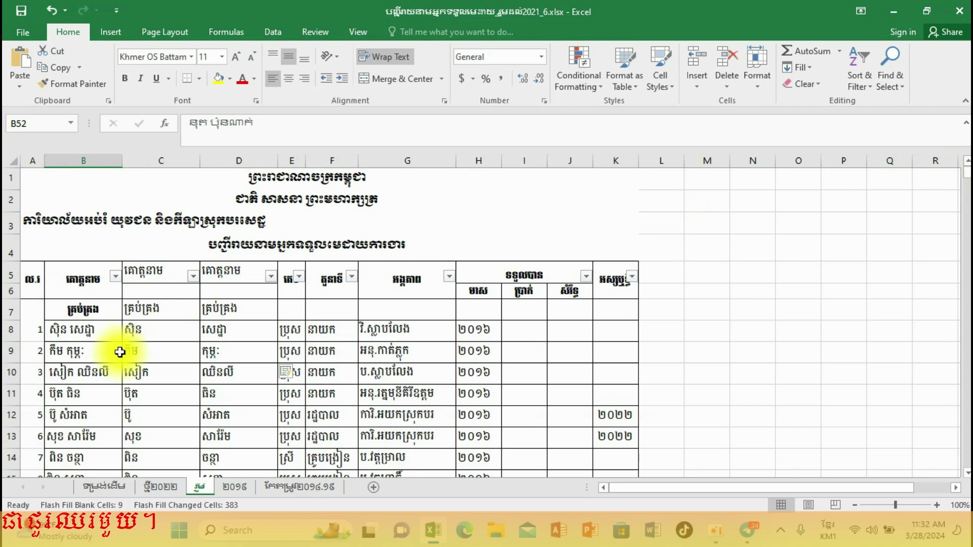
{"action": "left_click", "coordinate": [156, 333]}
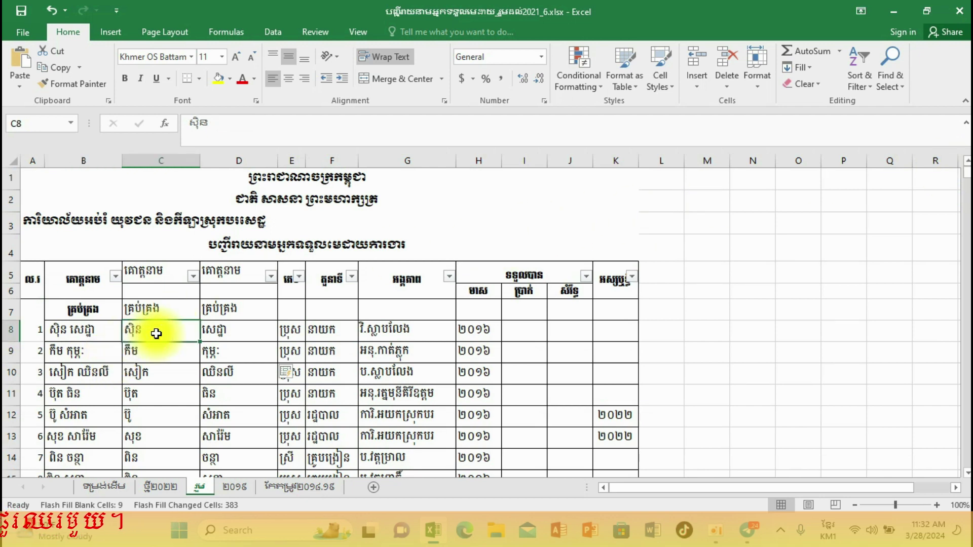
{"action": "left_click_drag", "start_coordinate": [69, 330], "coordinate": [158, 339]}
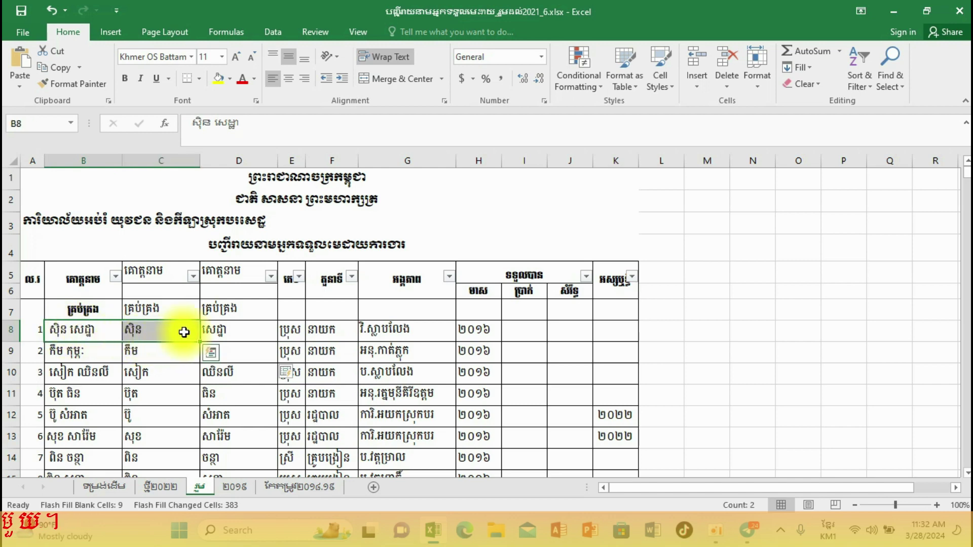
{"action": "left_click", "coordinate": [99, 335]}
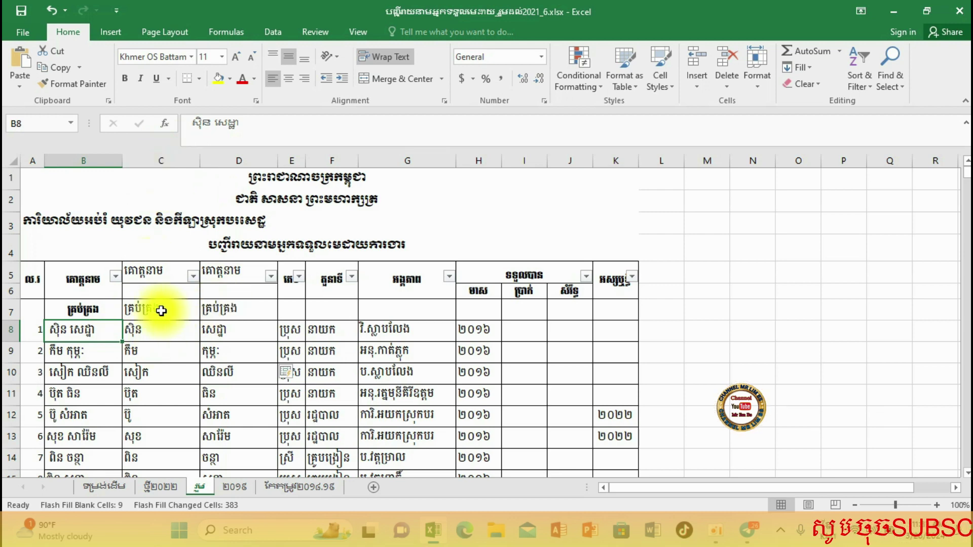
{"action": "left_click", "coordinate": [125, 332]}
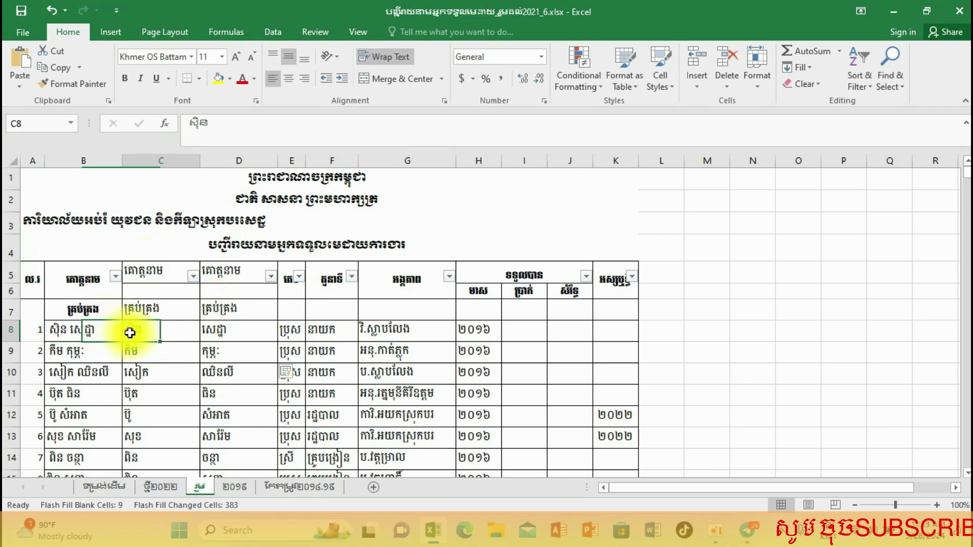
{"action": "left_click_drag", "start_coordinate": [168, 336], "coordinate": [228, 327]}
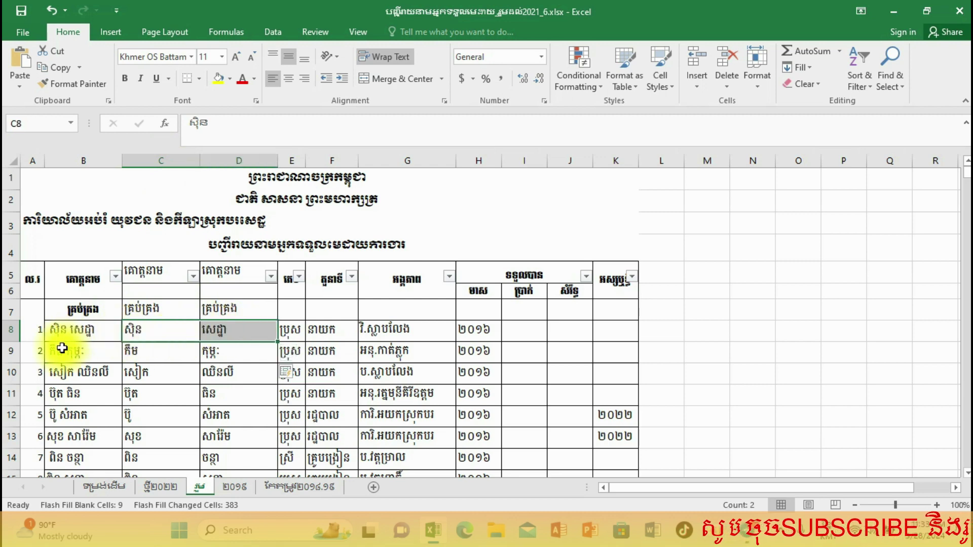
{"action": "left_click", "coordinate": [138, 355]}
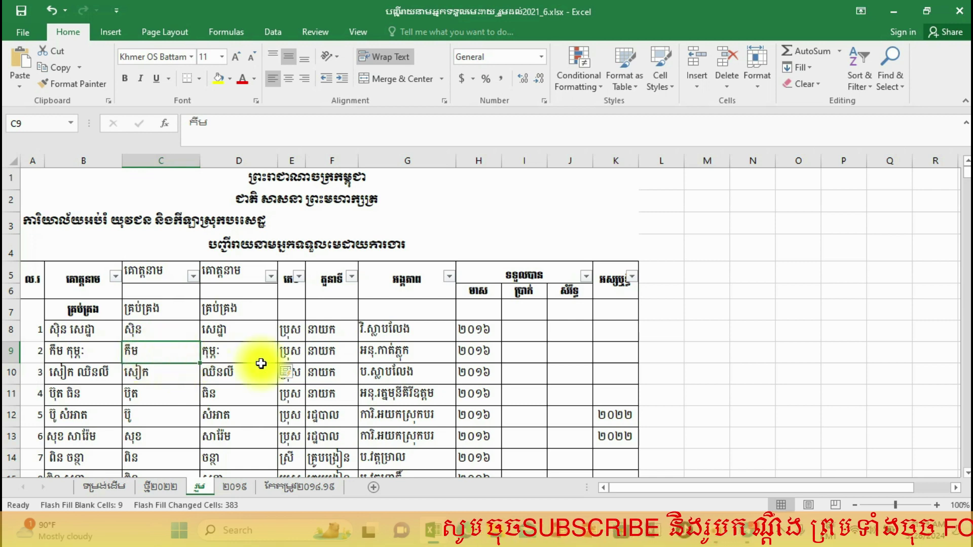
- Insert a blank column E between the surname and gender columns
{"action": "left_click", "coordinate": [290, 161]}
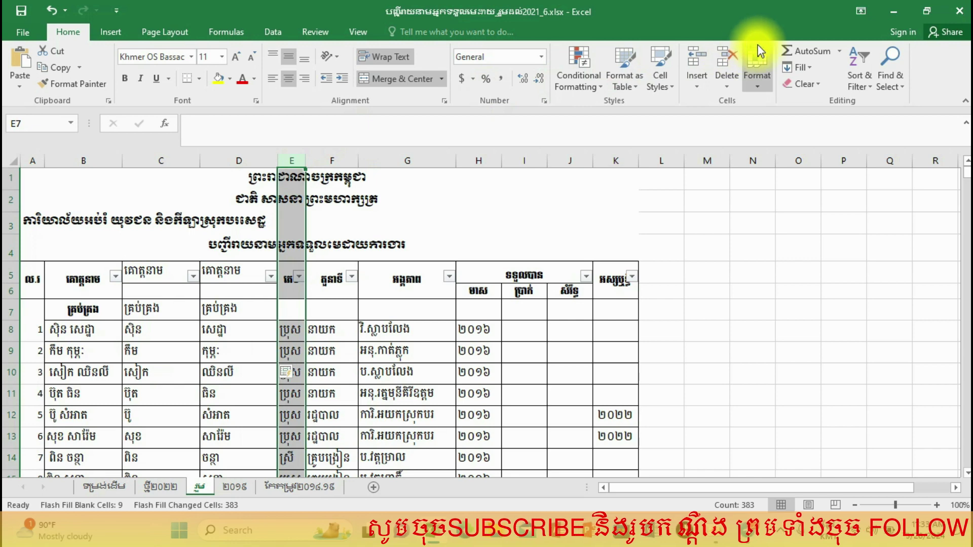
{"action": "left_click", "coordinate": [706, 53]}
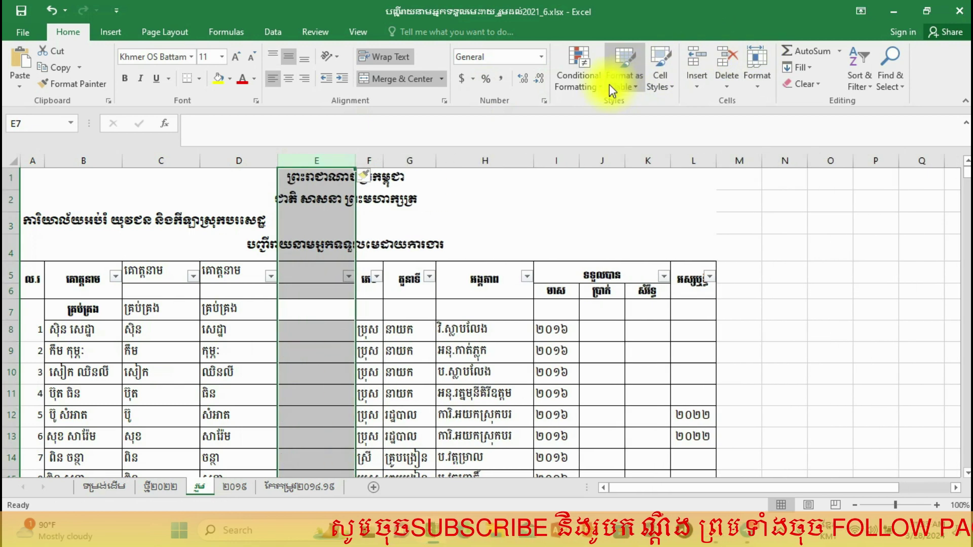
{"action": "left_click", "coordinate": [317, 301]}
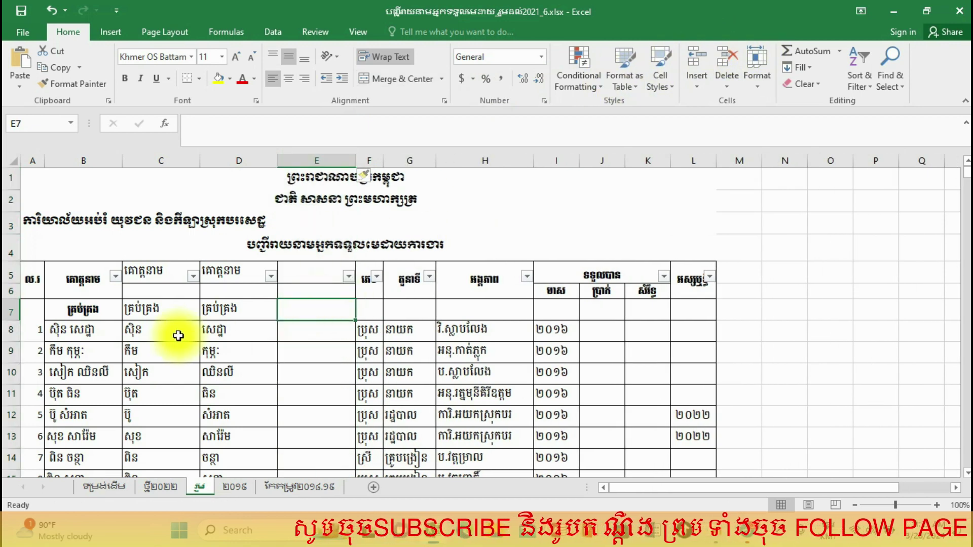
{"action": "left_click", "coordinate": [162, 346]}
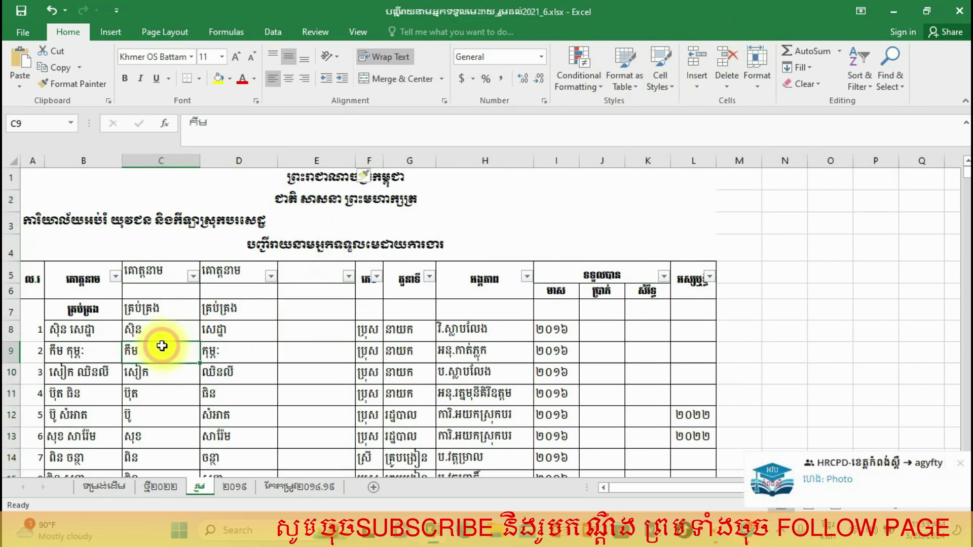
- Type row 8's first name and surname, separated by a space, into E8 as an example
{"action": "left_click", "coordinate": [293, 331]}
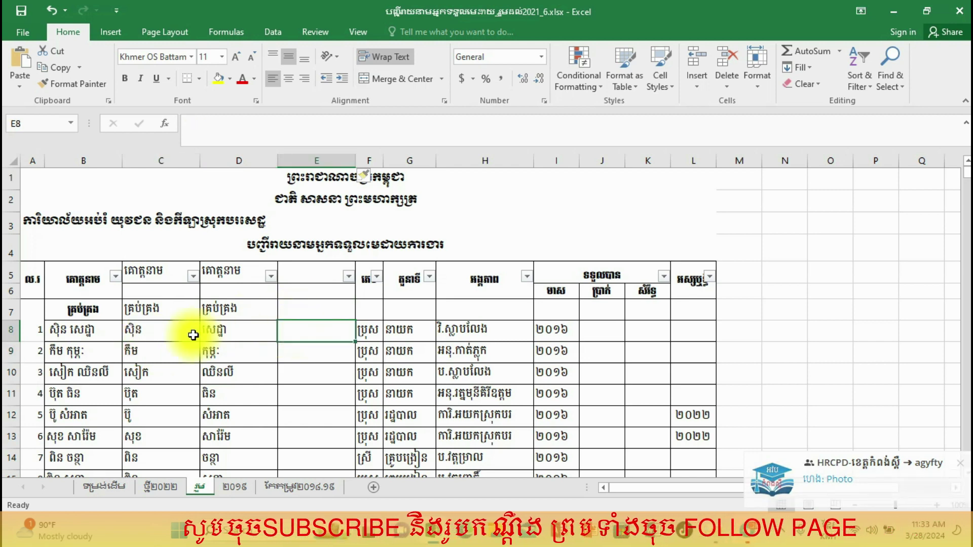
{"action": "left_click", "coordinate": [77, 332]}
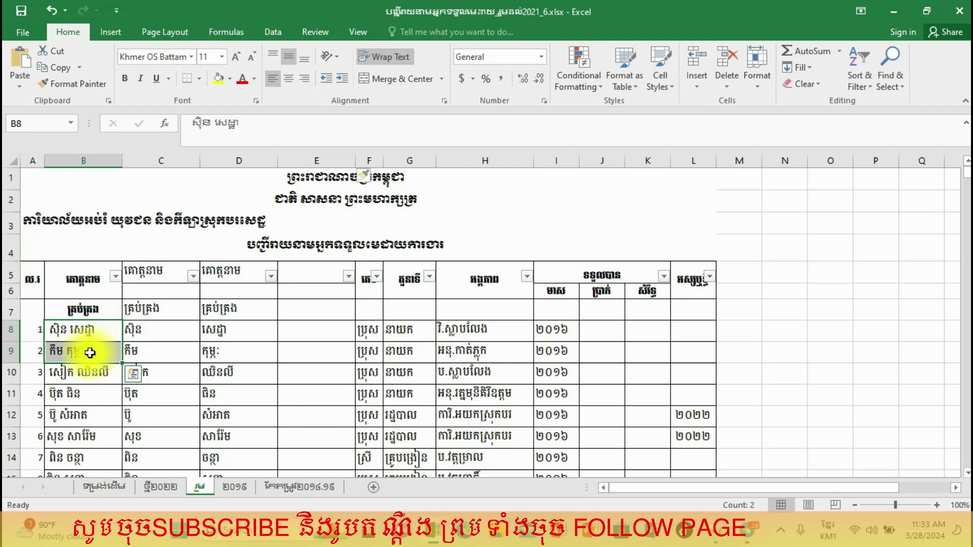
{"action": "left_click", "coordinate": [130, 329]}
{"action": "left_click_drag", "start_coordinate": [122, 329], "coordinate": [243, 330]}
{"action": "left_click_drag", "start_coordinate": [167, 327], "coordinate": [222, 329]}
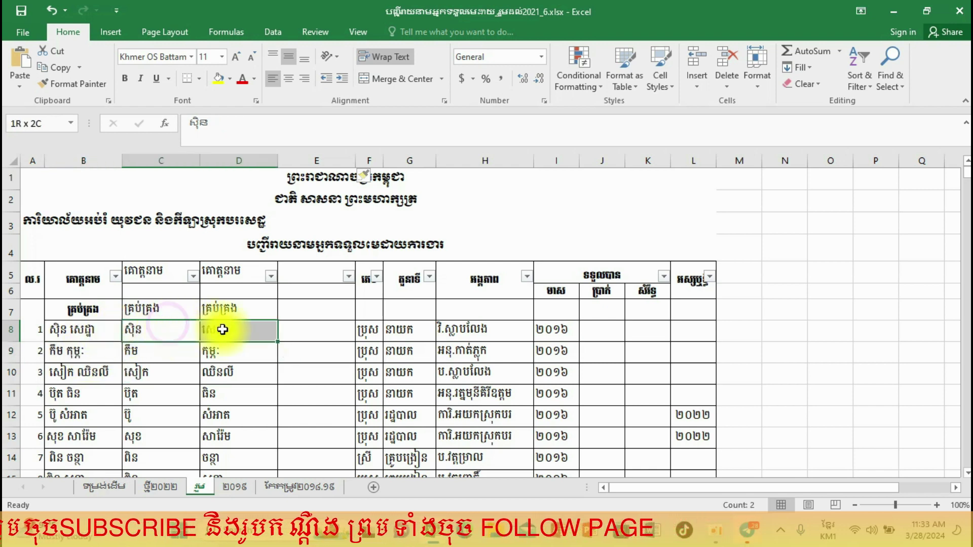
{"action": "left_click", "coordinate": [338, 332]}
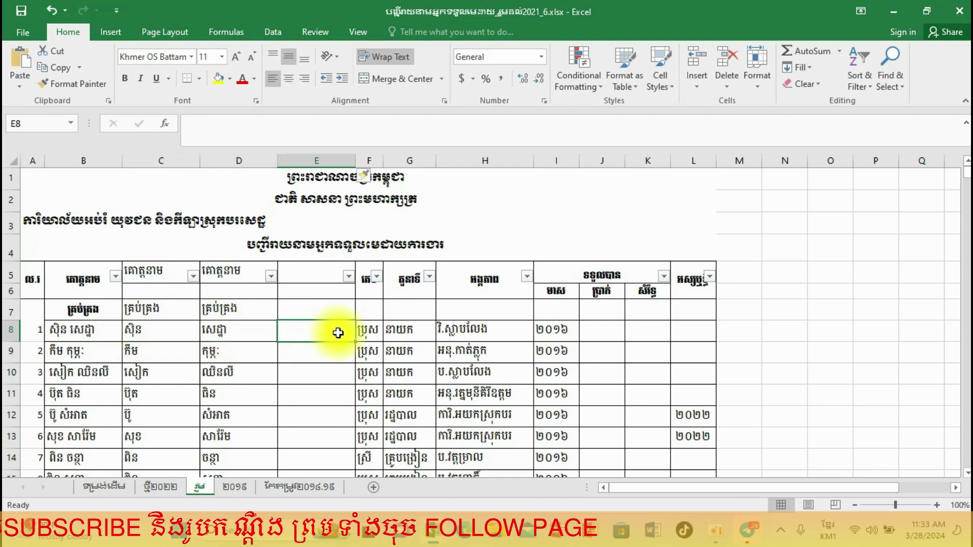
{"action": "type", "text": "ស"}
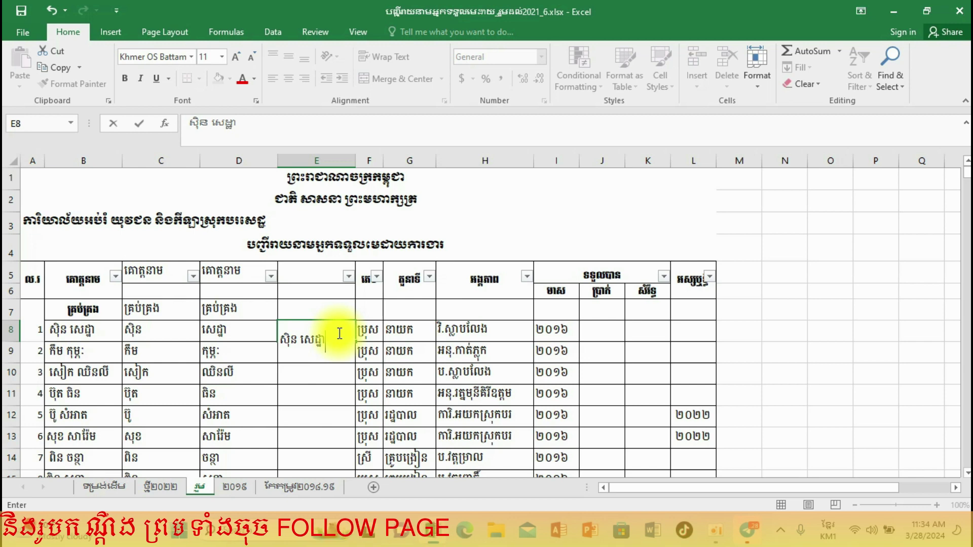
{"action": "type", "text": "៊ិន សេដ្ឋា"}
{"action": "left_click", "coordinate": [318, 368]}
{"action": "left_click", "coordinate": [303, 352]}
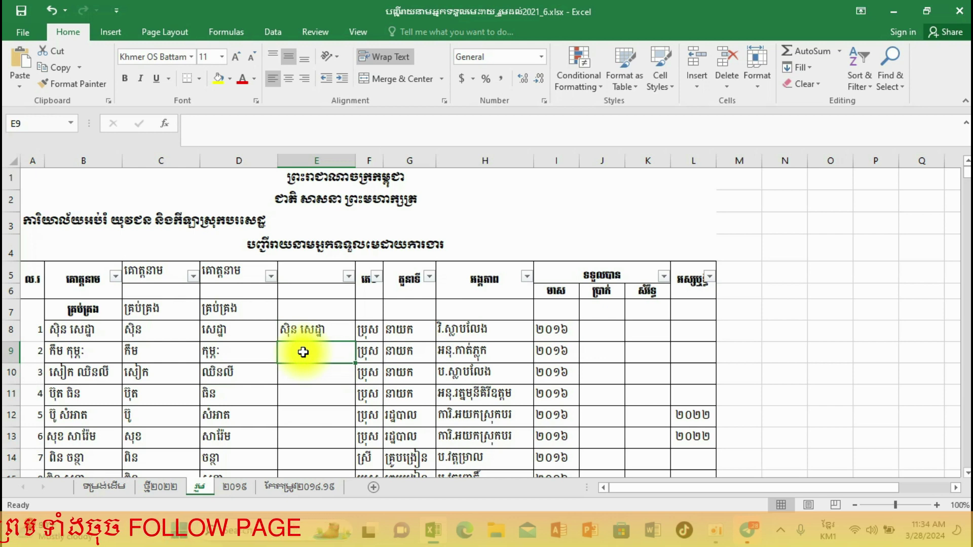
- Flash Fill column E with every recombined full name and review the results
{"action": "key", "text": "ctrl+e"}
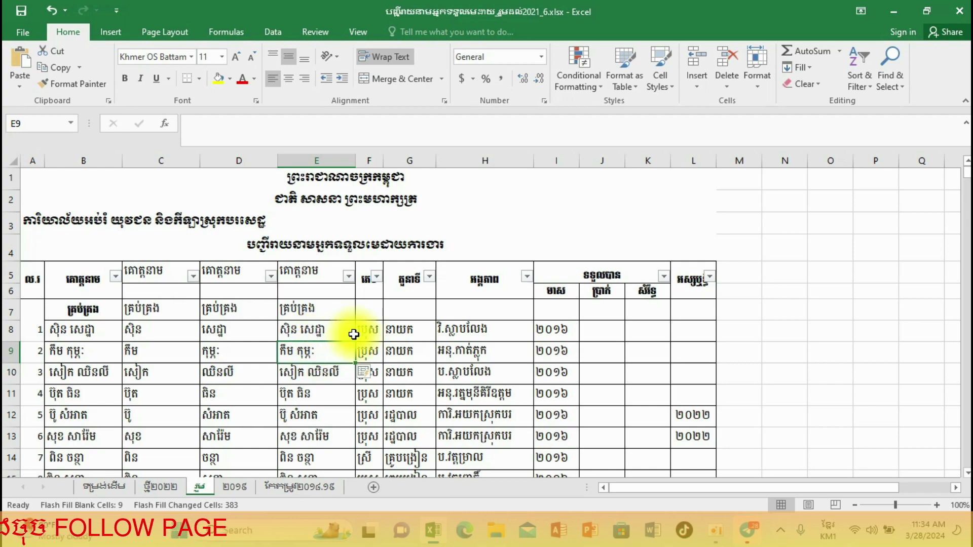
{"action": "left_click", "coordinate": [332, 330]}
{"action": "left_click_drag", "start_coordinate": [329, 331], "coordinate": [349, 290]}
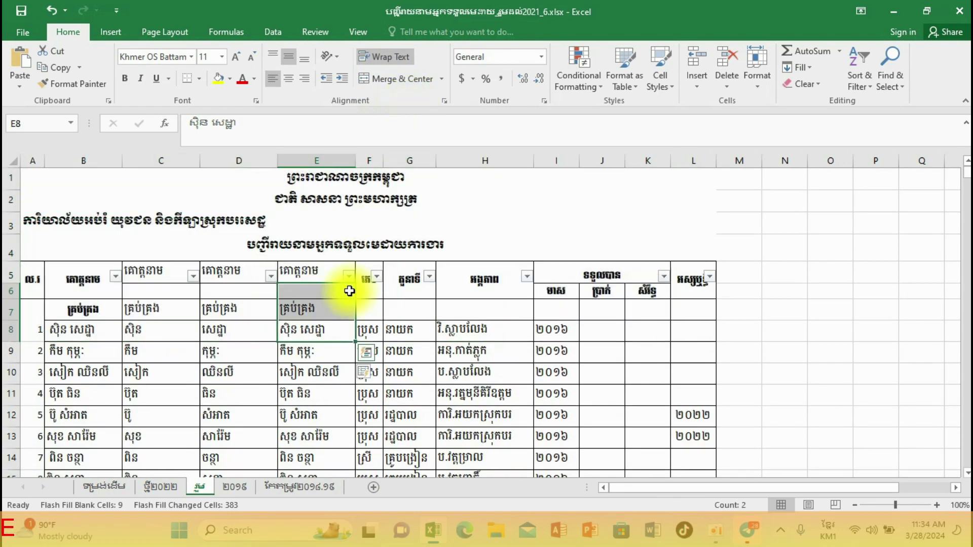
{"action": "left_click", "coordinate": [310, 358]}
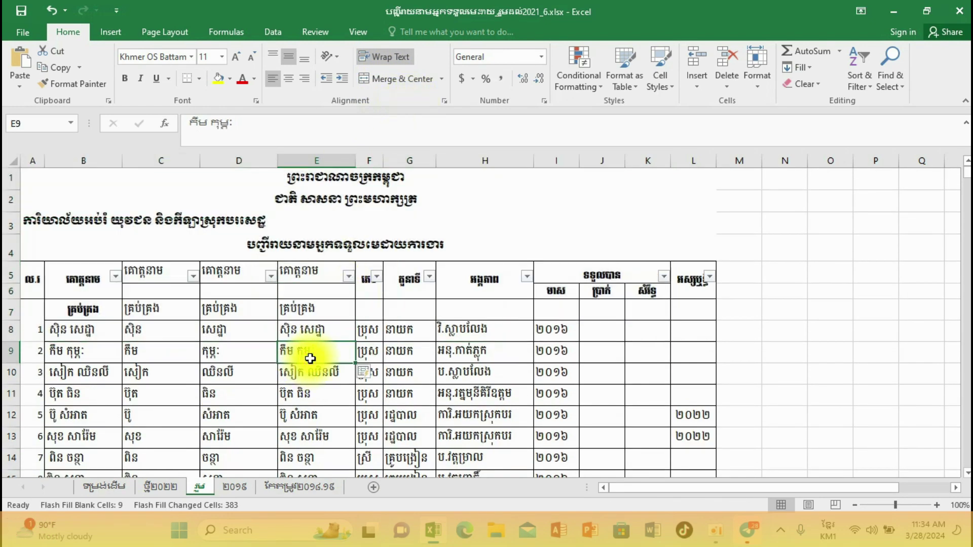